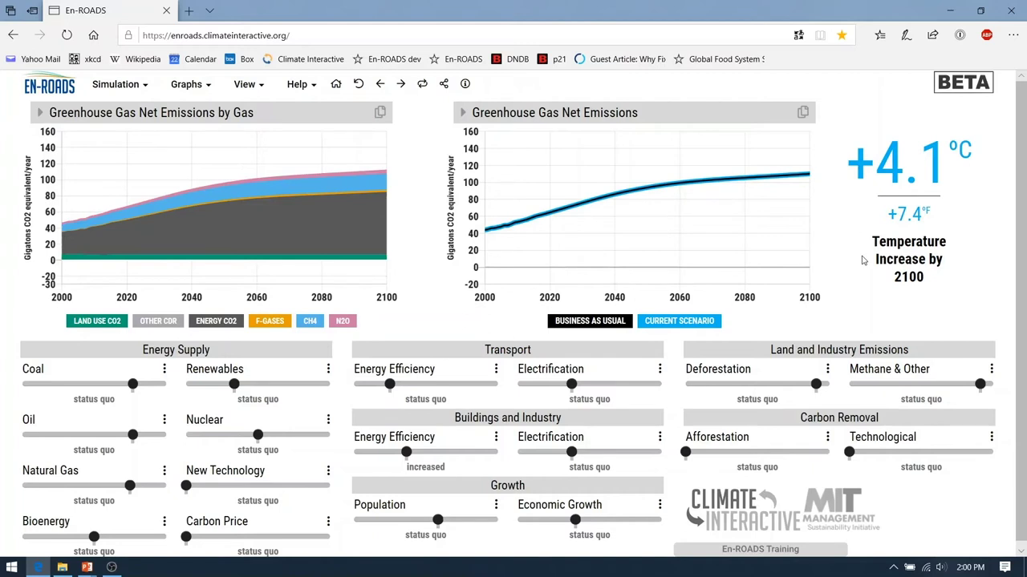
- Open the Methane & Other settings and enable the detailed settings
left_click(992, 370)
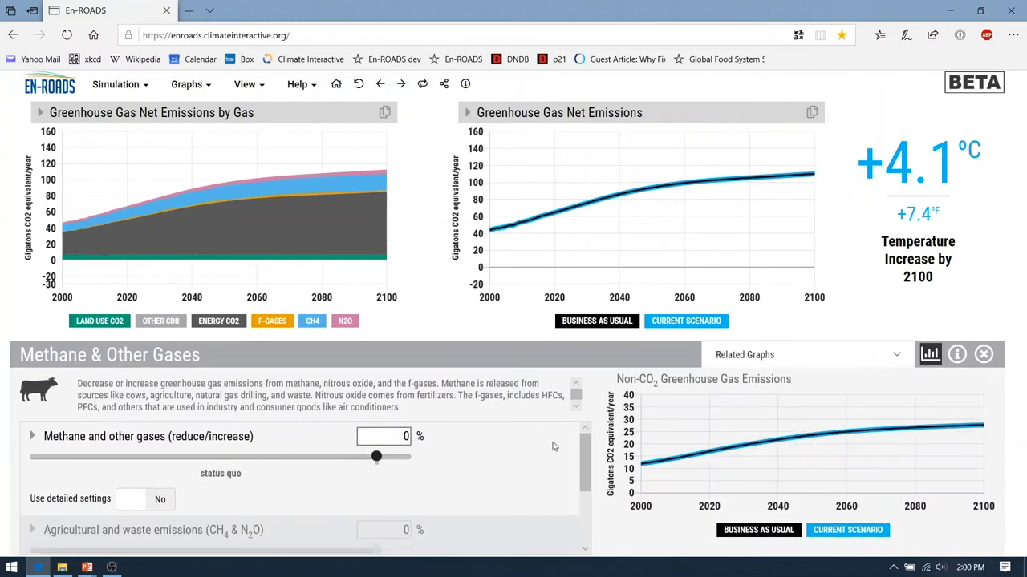
scroll(207, 460, "down", 1)
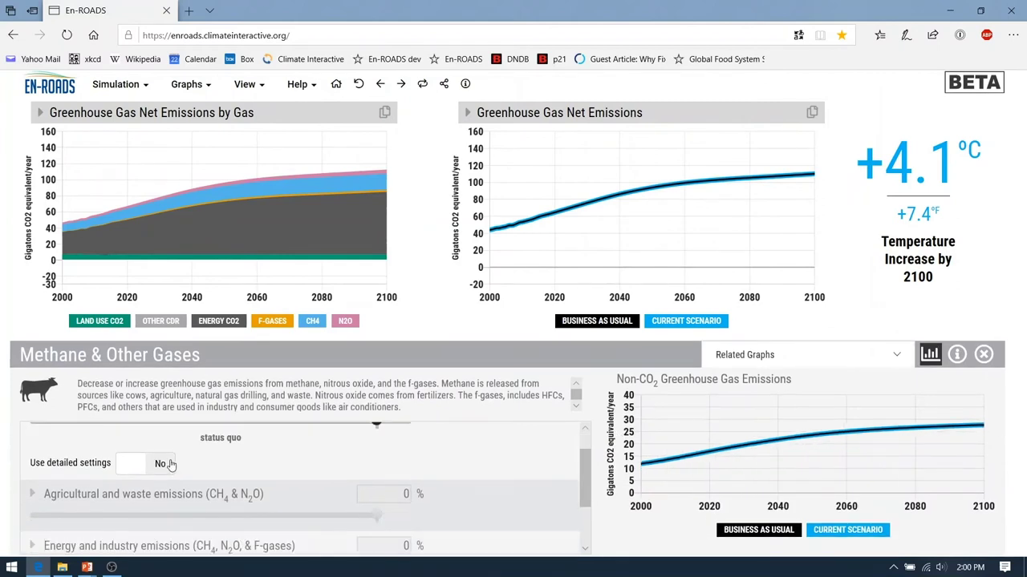
left_click(169, 465)
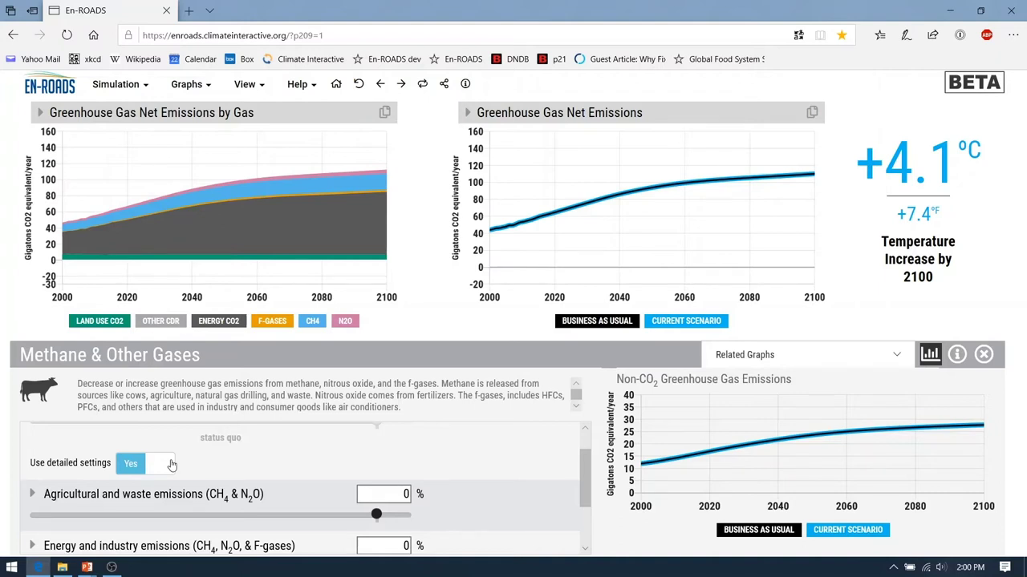
- Set agricultural and waste emissions (CH4 & N2O) to -10%, replay the change, and close the Methane & Other Gases settings
left_click(407, 494)
double_click(407, 493)
type("-10")
key("Return")
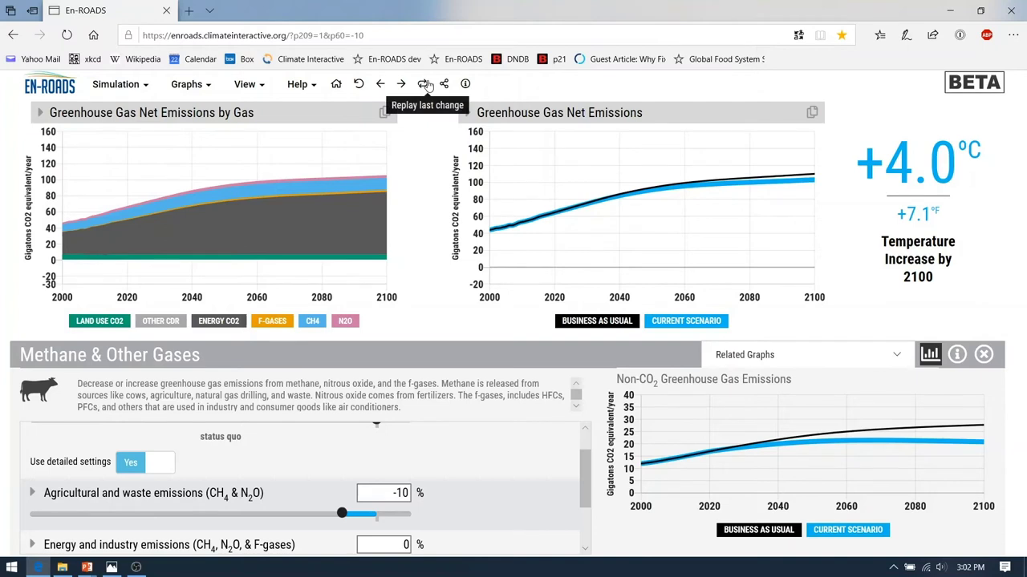
left_click(425, 84)
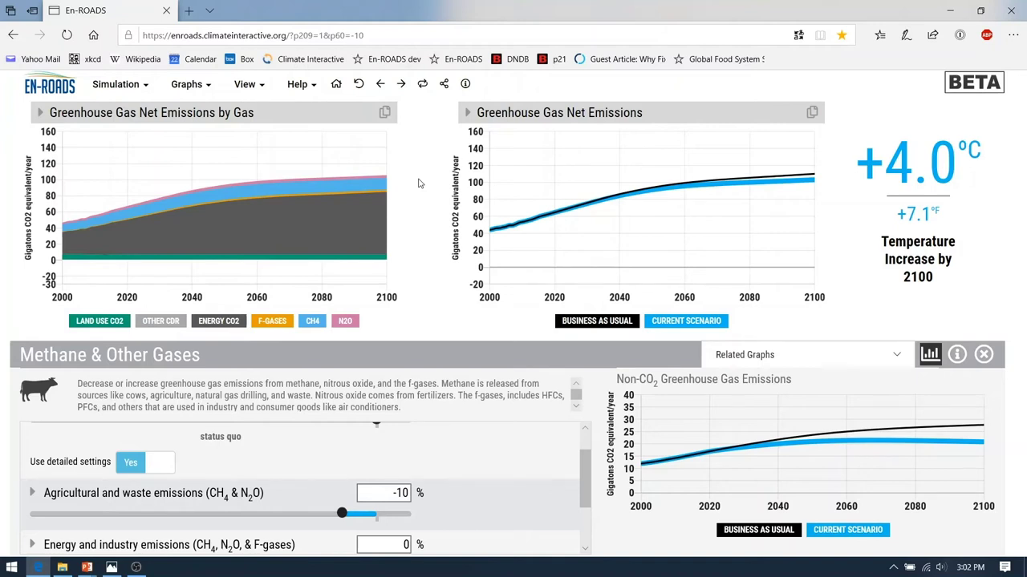
key("Escape")
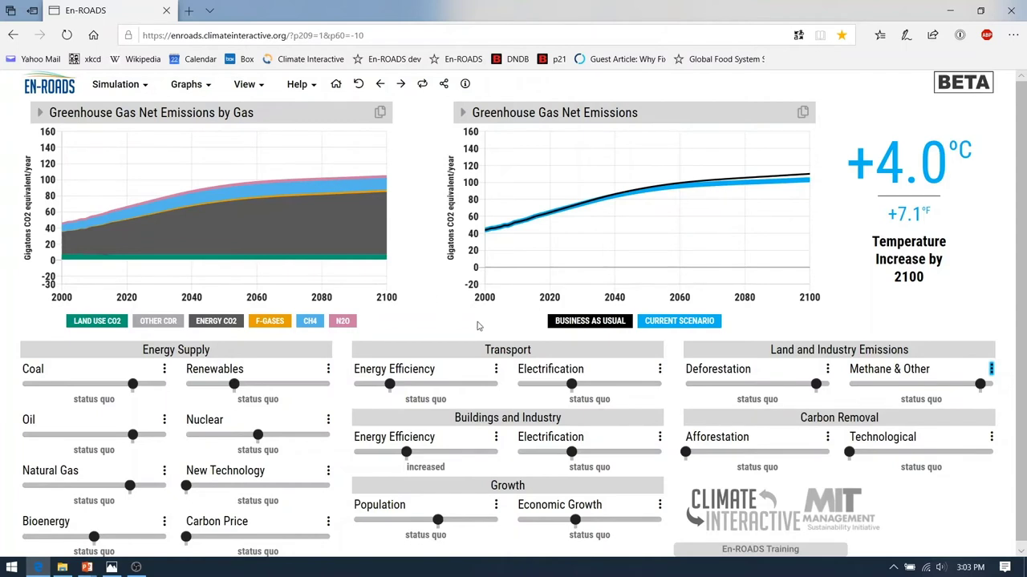
- Open the Transport Energy Efficiency settings and replace the Greenhouse Gas Net Emissions by Gas graph with Oil Primary Energy Demand—Area
left_click(497, 369)
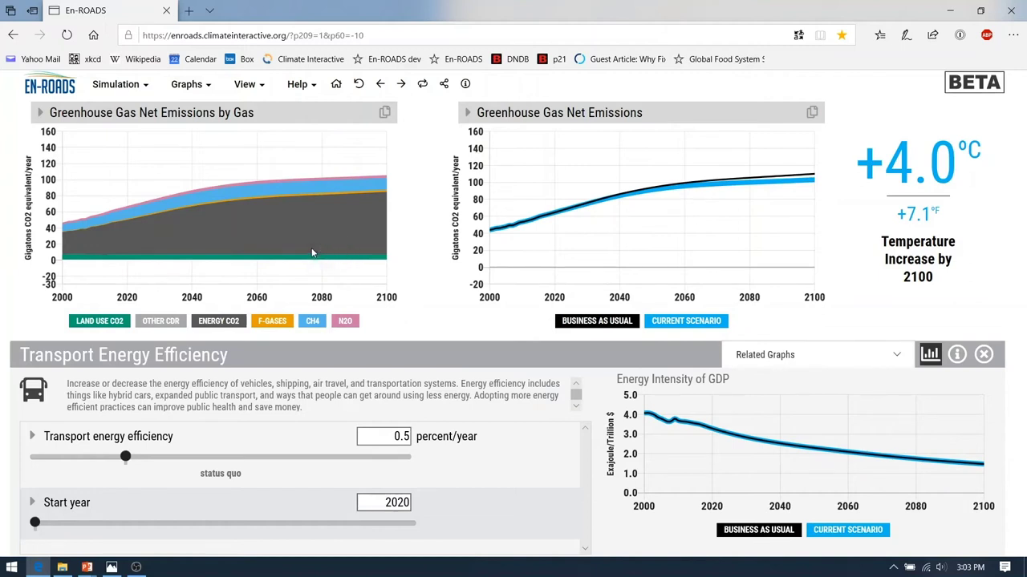
left_click(207, 120)
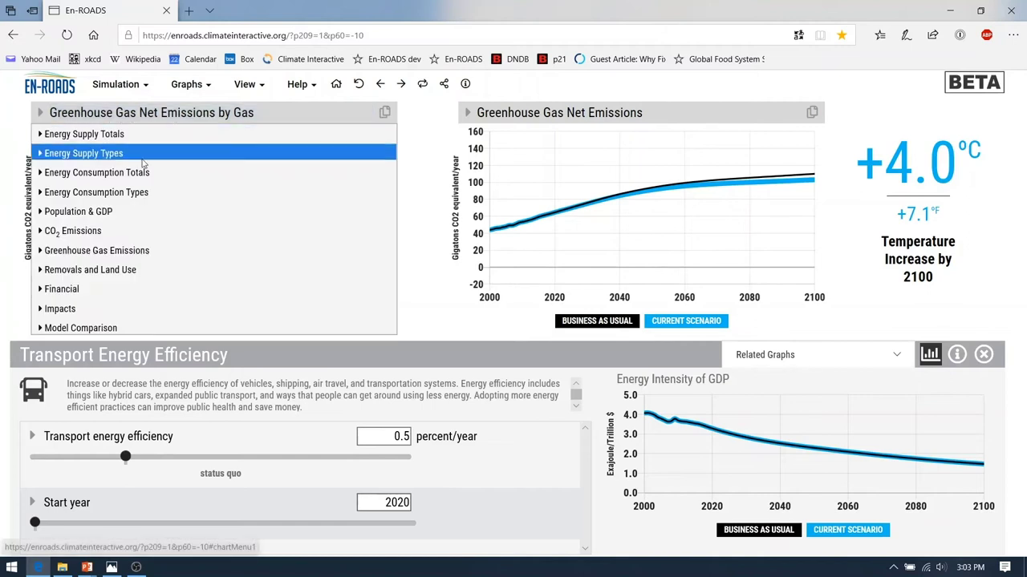
left_click(133, 155)
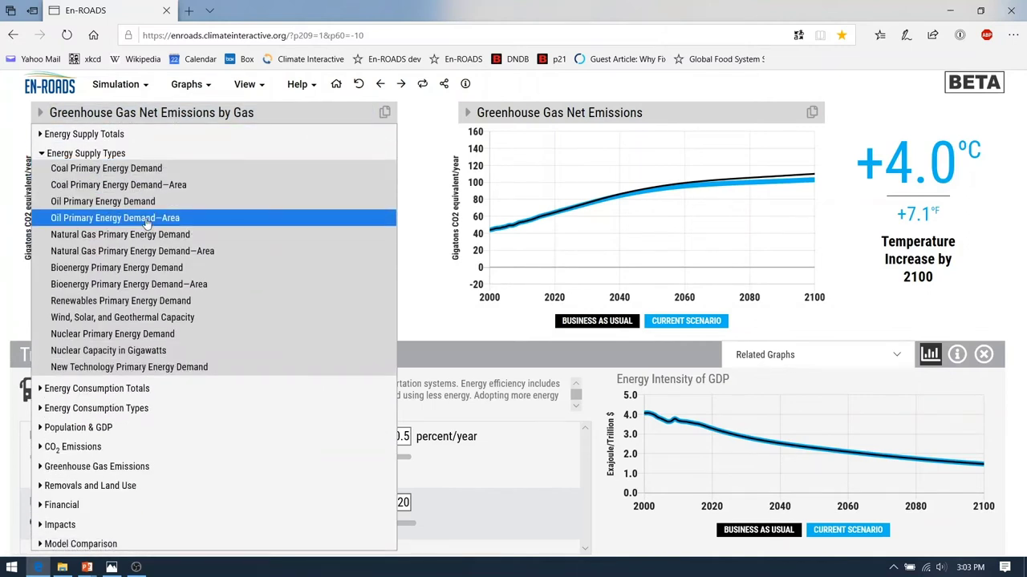
left_click(149, 220)
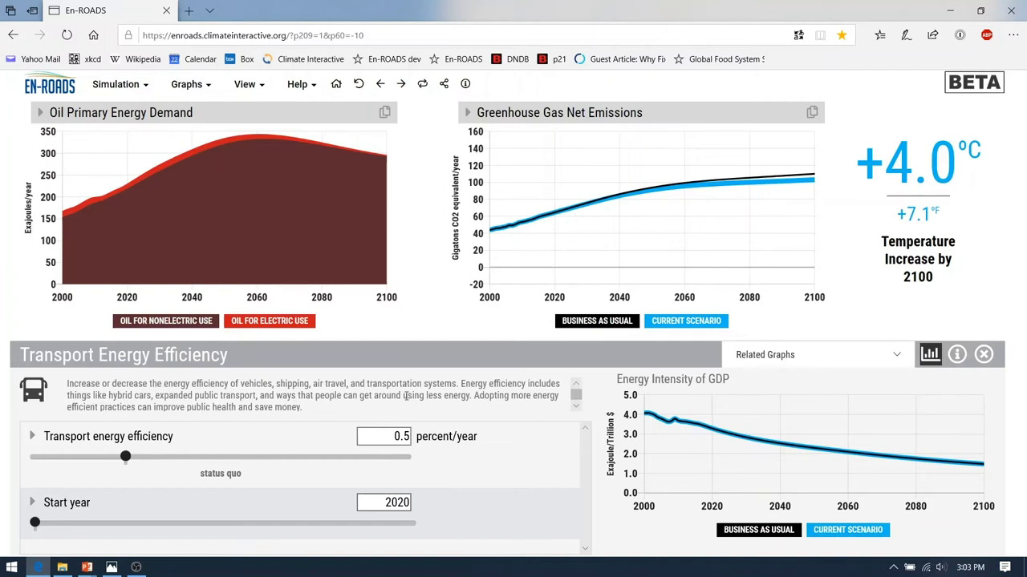
- Set transport energy efficiency to 1 percent/year, replay the change, and close its settings
left_click(391, 436)
left_click_drag(391, 436, 410, 434)
type("1")
key("Return")
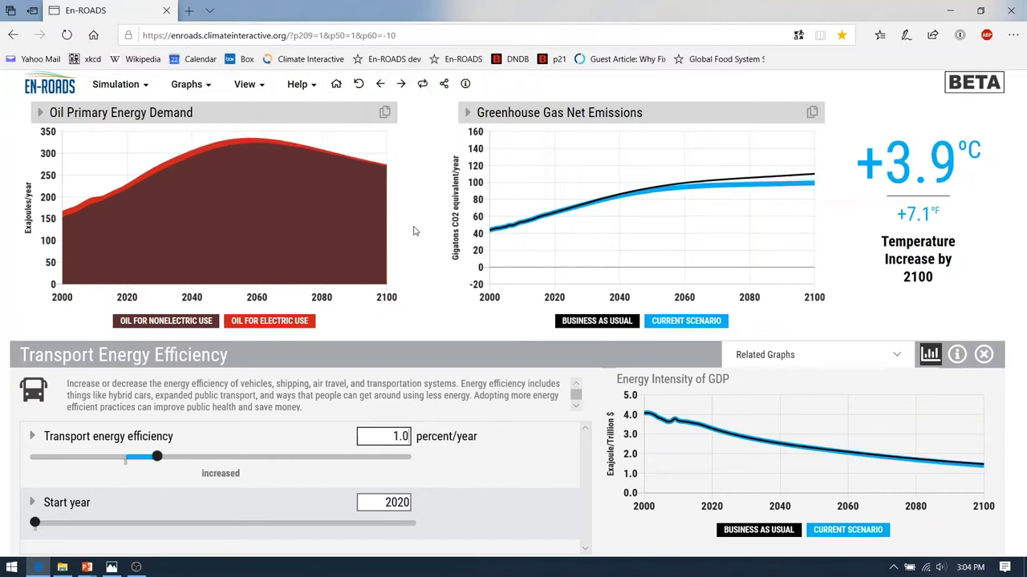
left_click(423, 85)
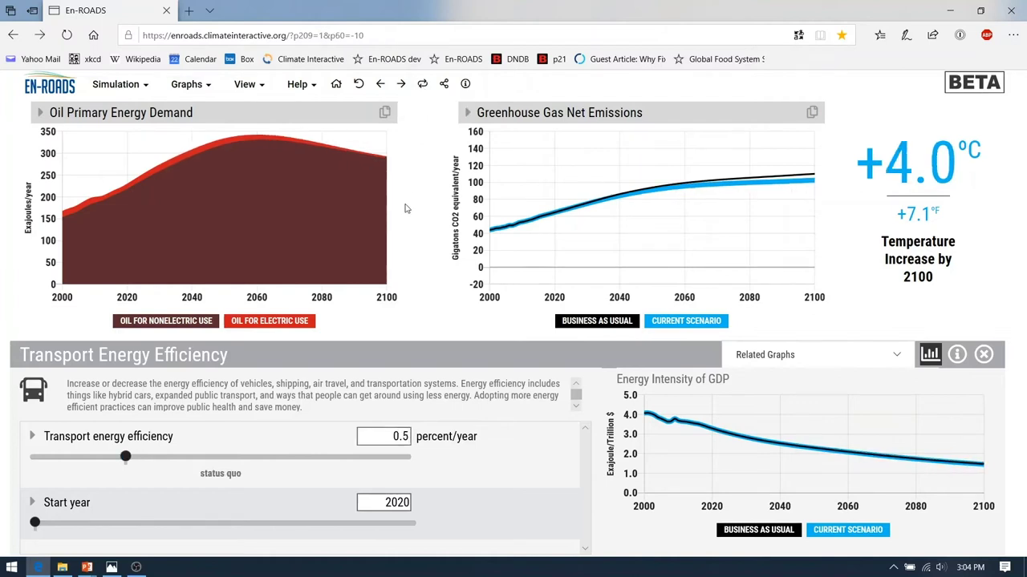
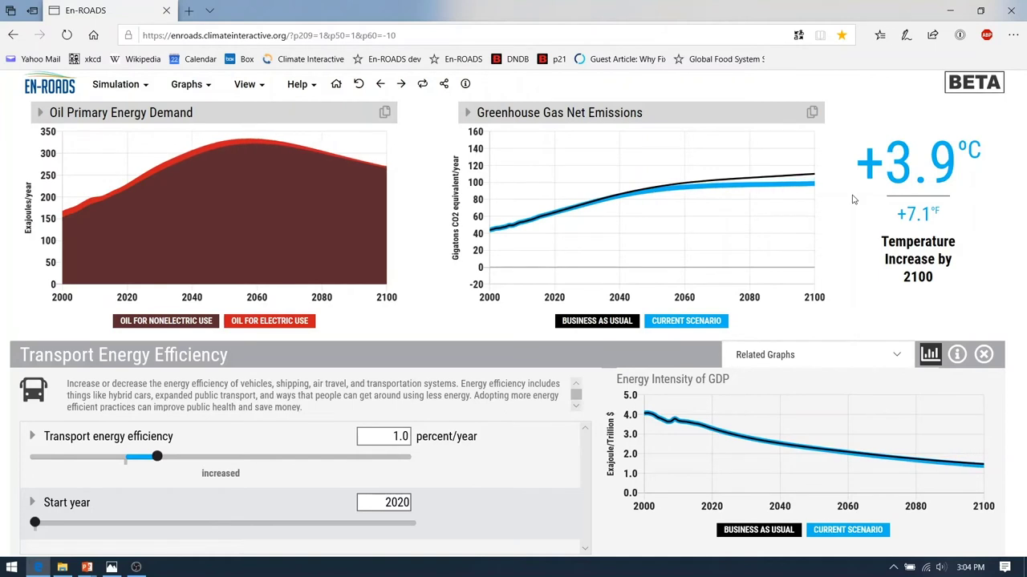
left_click(449, 308)
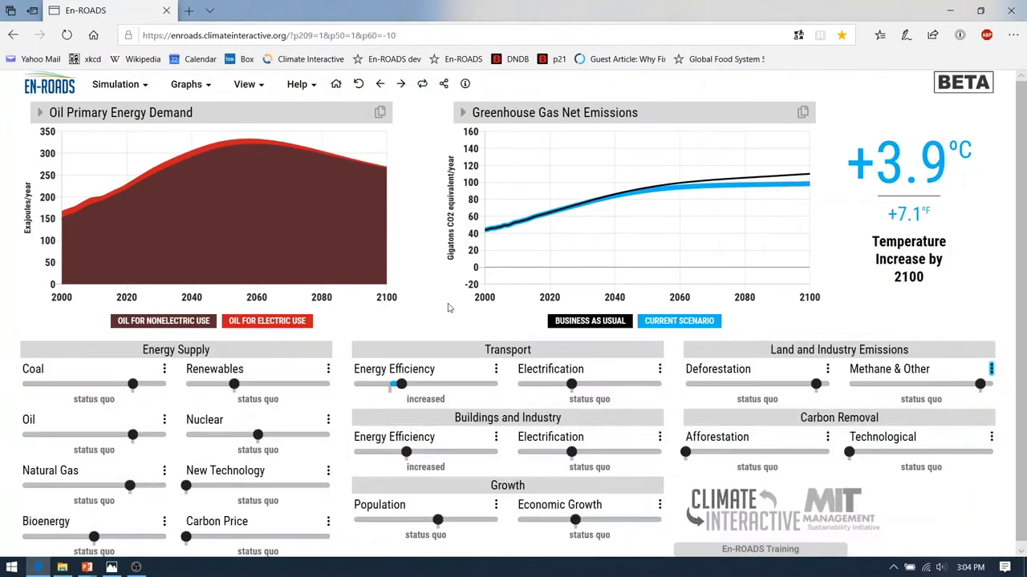
- Replace the Oil Primary Energy Demand graph with Greenhouse Gas Net Emissions by Gas—Area
left_click(245, 118)
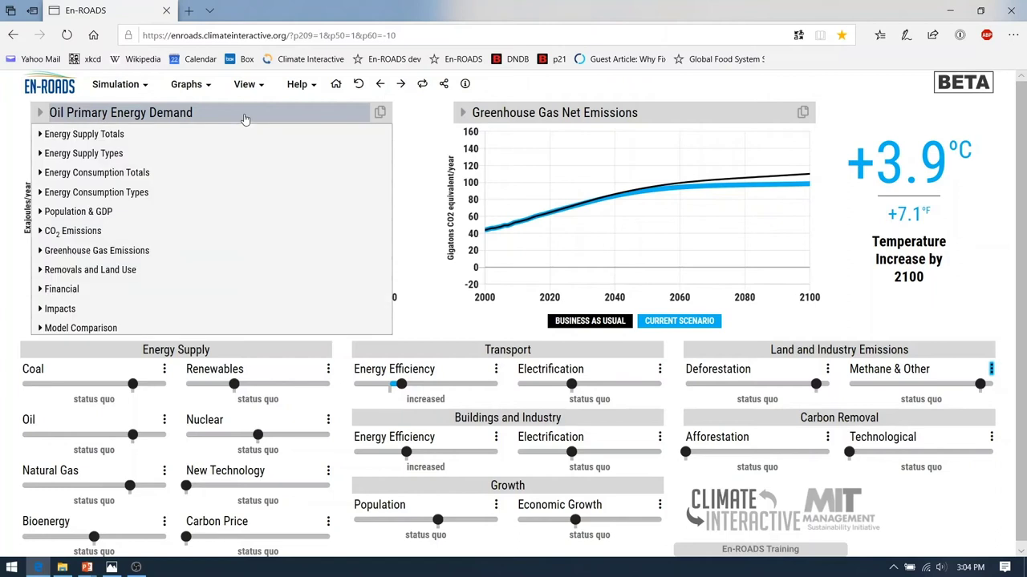
left_click(110, 252)
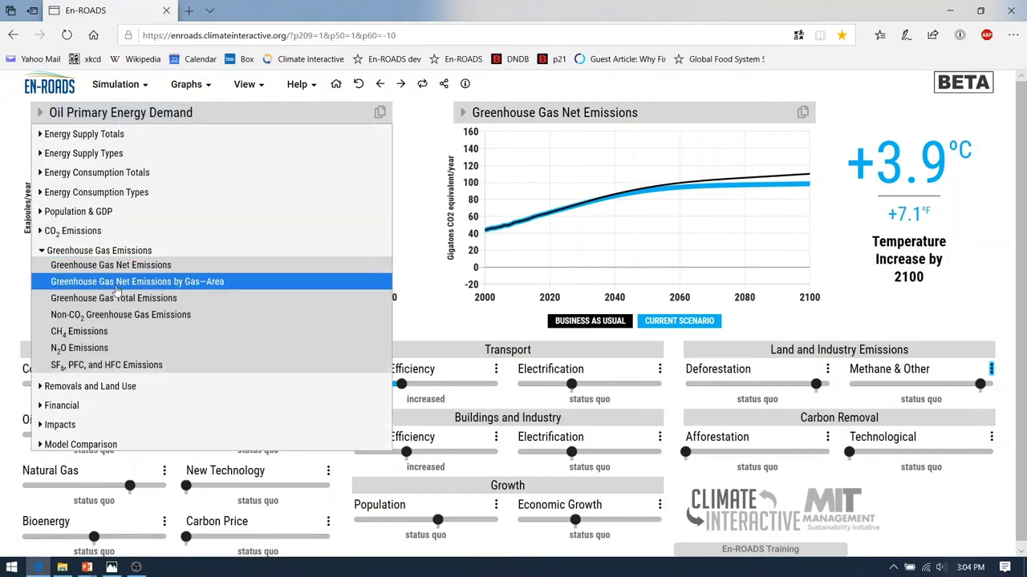
left_click(117, 282)
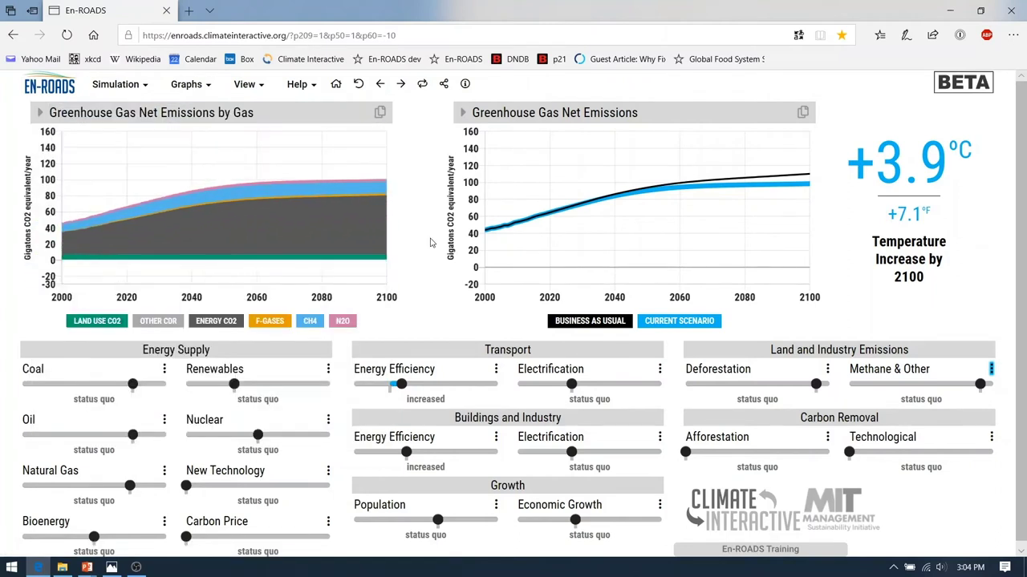
- Set deforestation to -5 percent/year, replay the change, and close the Deforestation settings
left_click(827, 370)
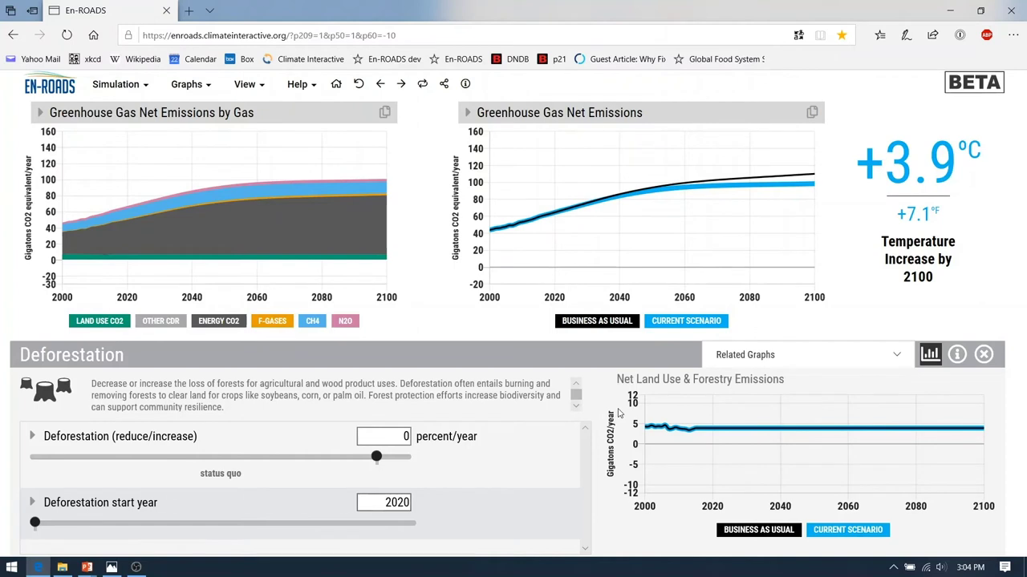
left_click(401, 436)
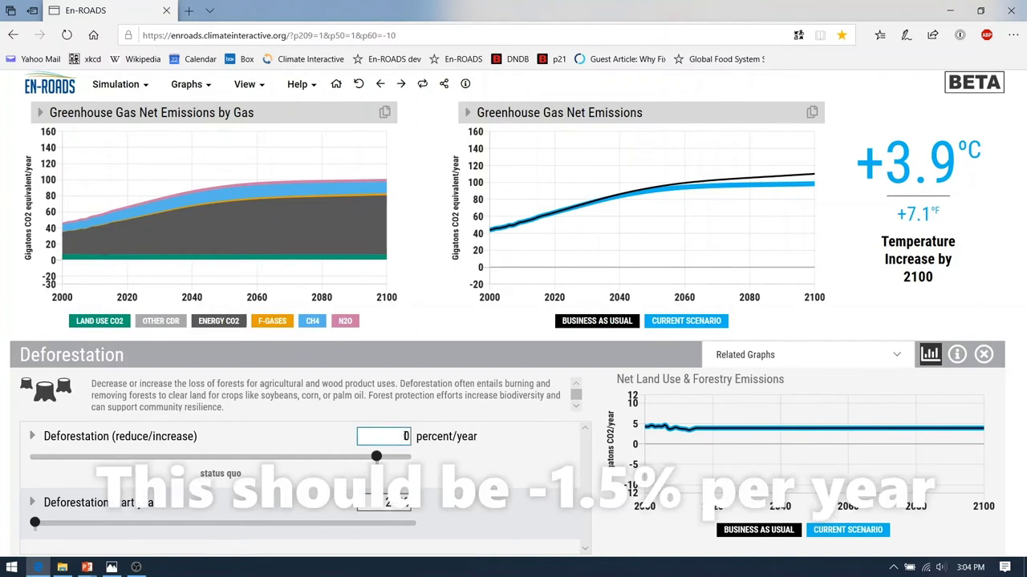
double_click(406, 436)
type("-5")
key("Return")
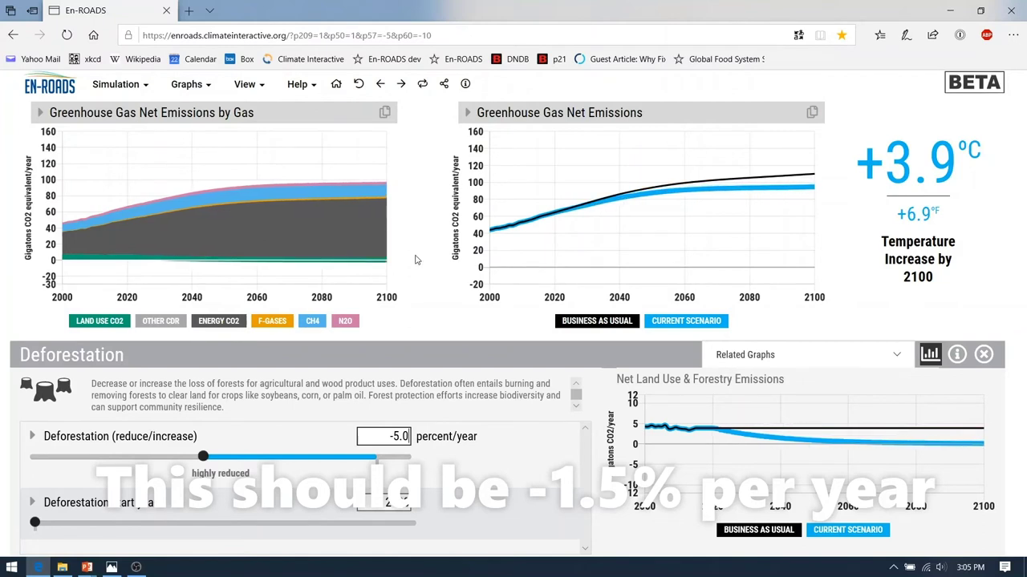
left_click(422, 85)
left_click(432, 319)
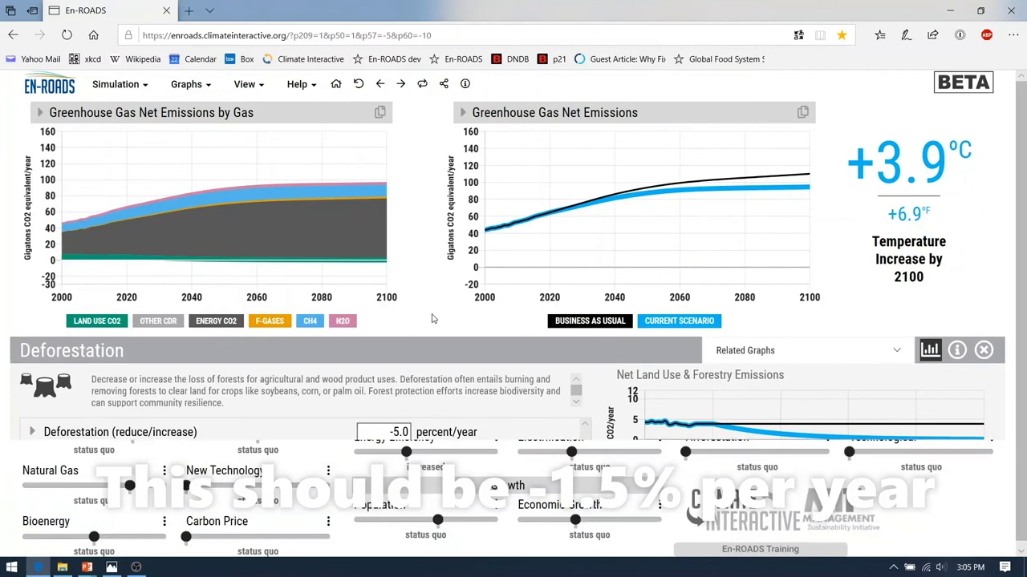
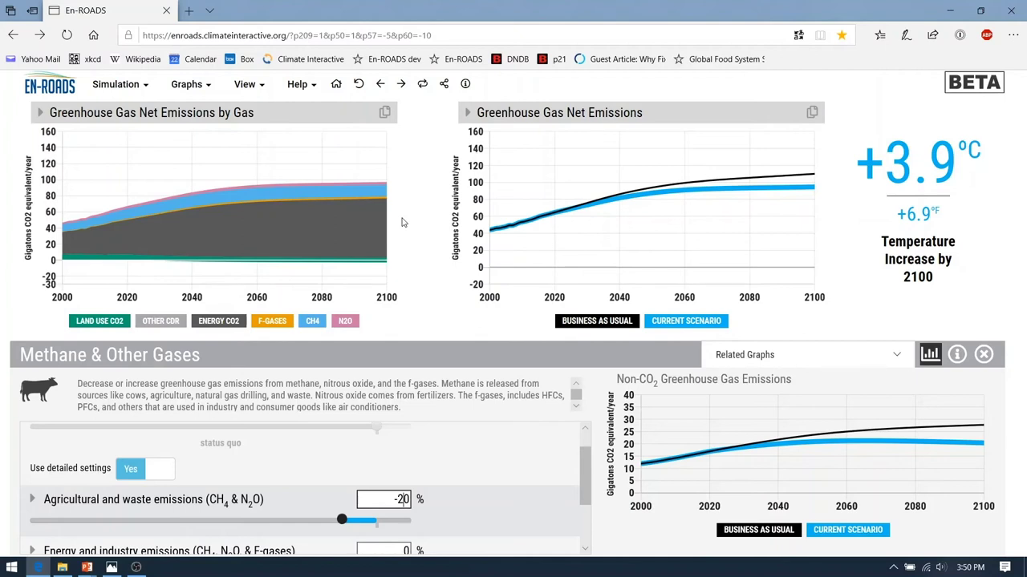
- Set agricultural and waste emissions (CH4 & N2O) to -20% and replay the change
key("Return")
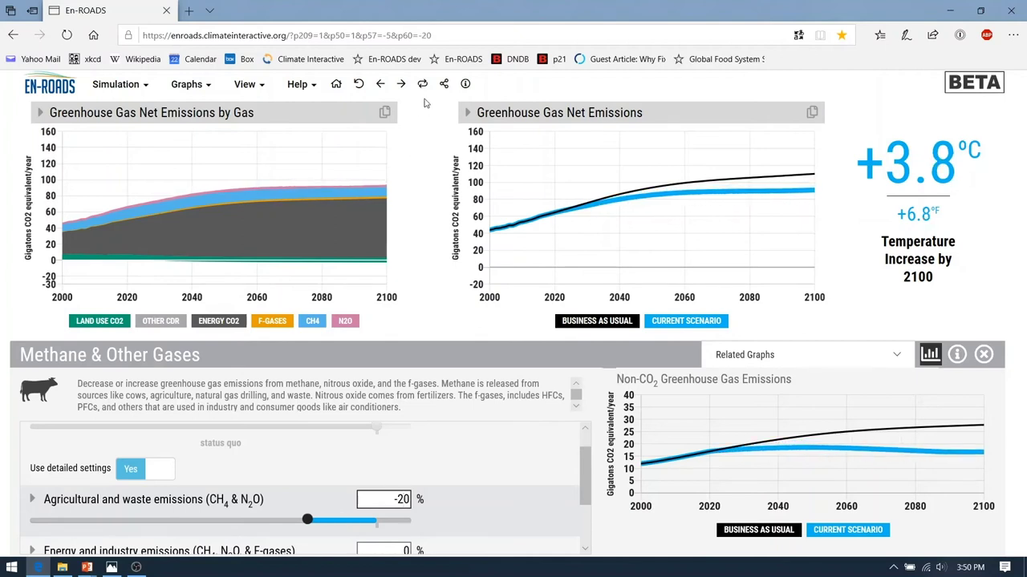
left_click(423, 85)
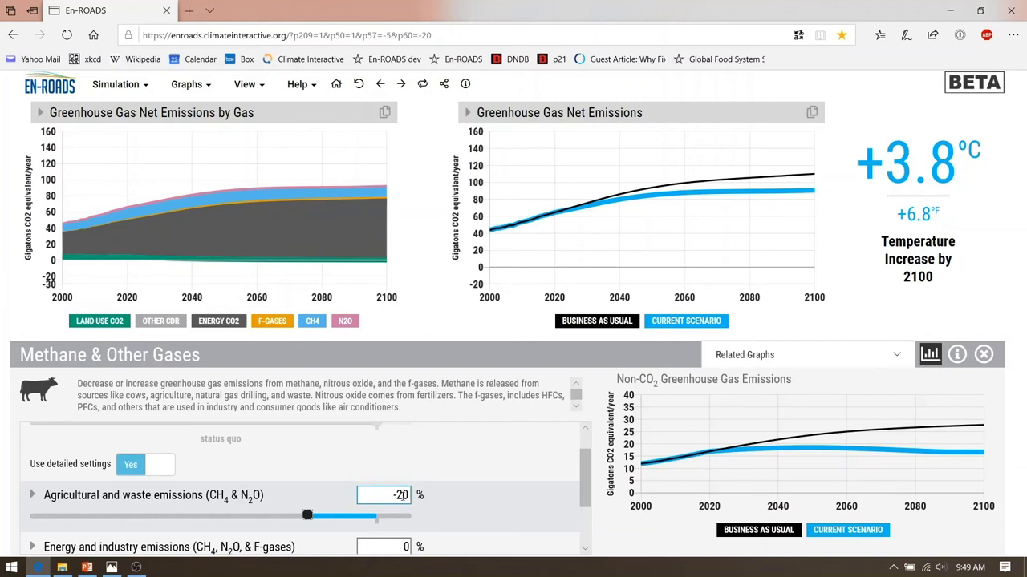
- Set agricultural and waste emissions (CH4 & N2O) to -25% and close the Methane & Other Gases settings
left_click_drag(403, 496, 411, 499)
type("5")
key("Return")
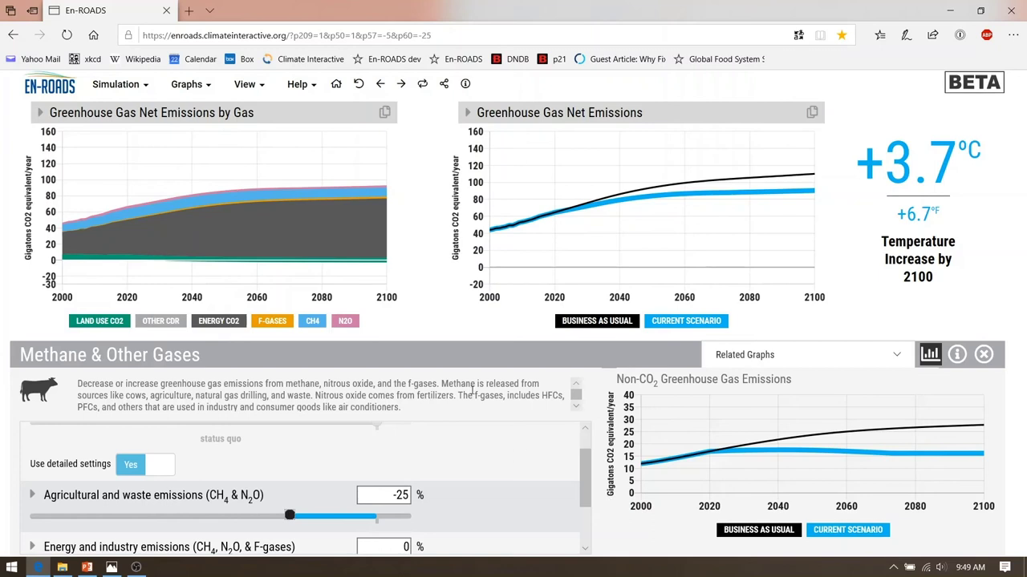
left_click(449, 325)
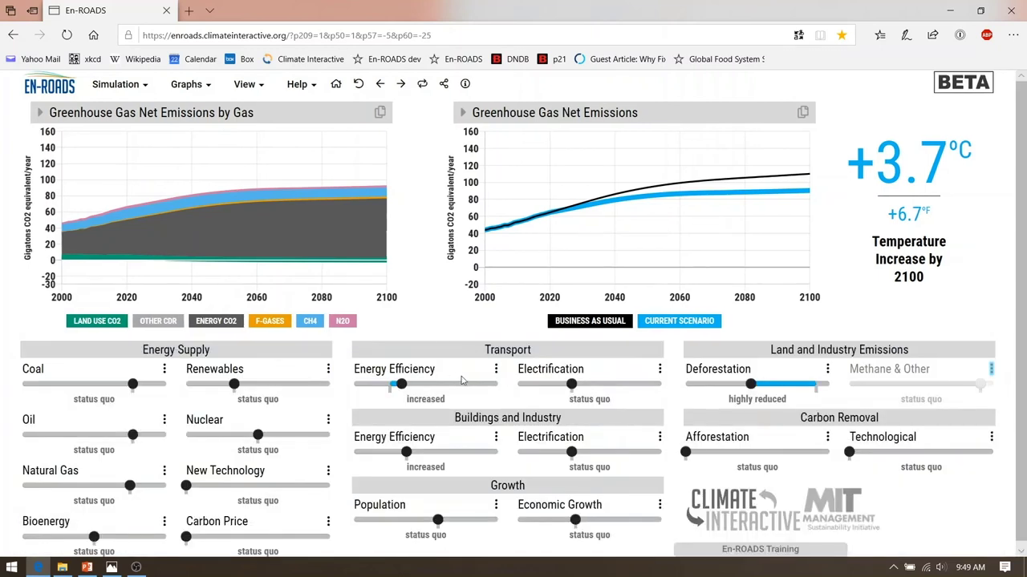
- Set transport energy efficiency to 1.7 percent/year and close its settings
left_click(496, 370)
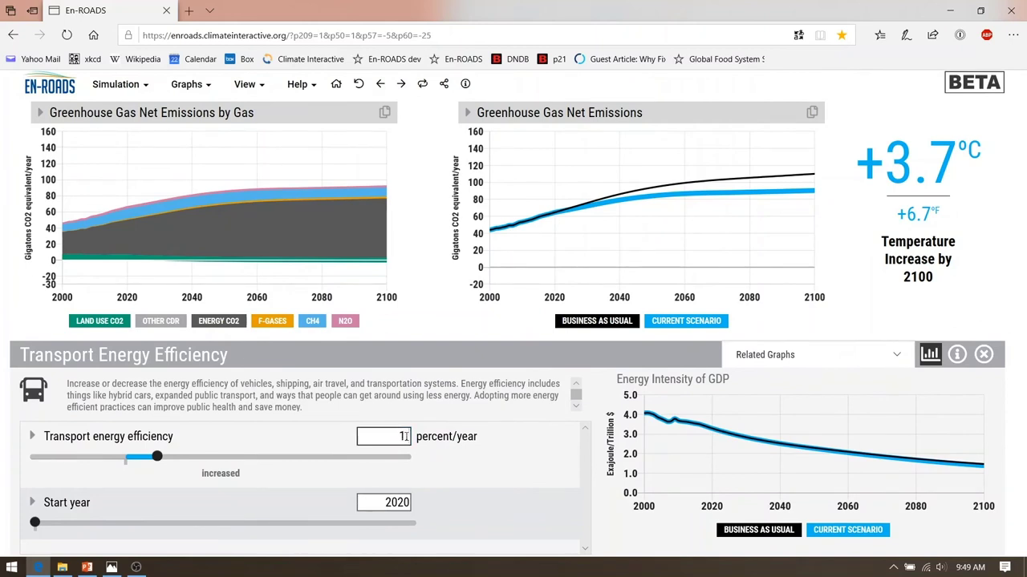
type(".7")
left_click(413, 228)
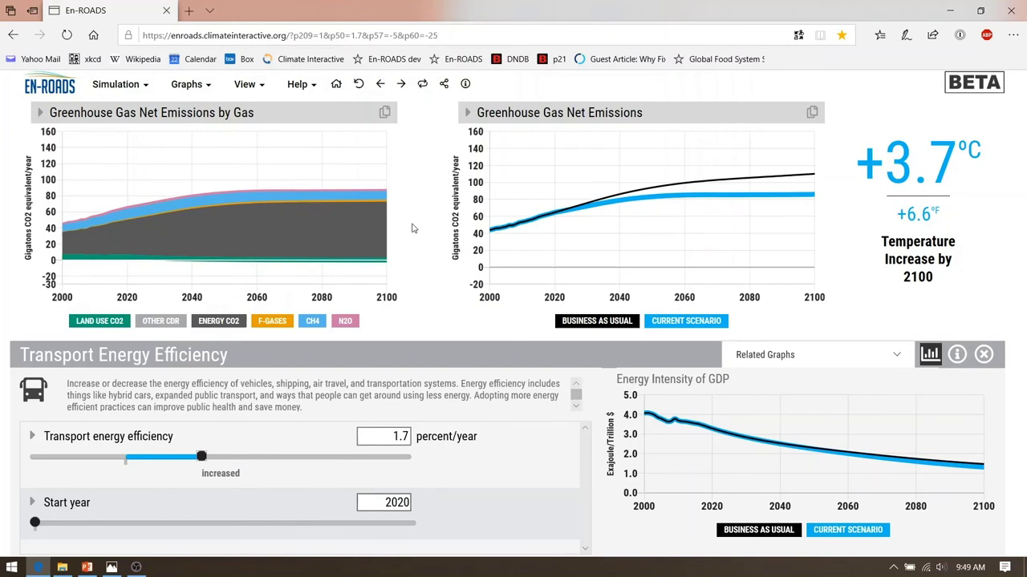
left_click(416, 275)
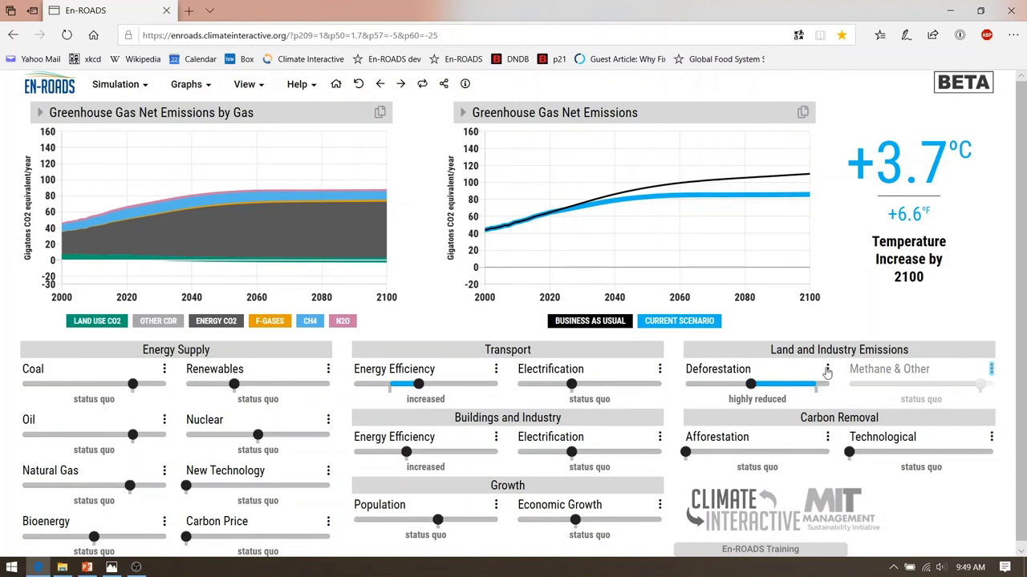
- Set deforestation to -10 percent/year and close the Deforestation settings
left_click(827, 371)
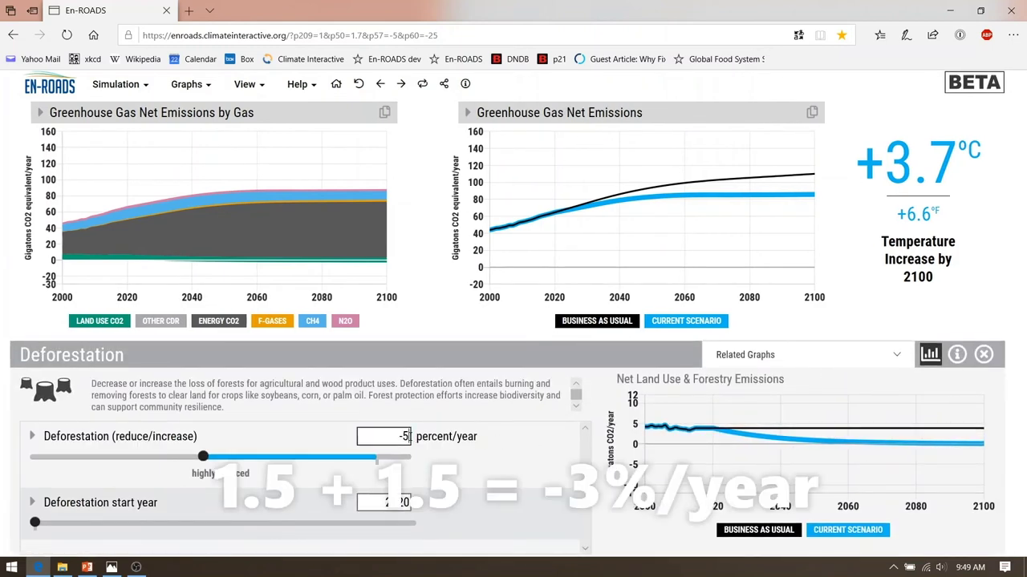
double_click(405, 437)
key("BackSpace")
type("-10")
key("Return")
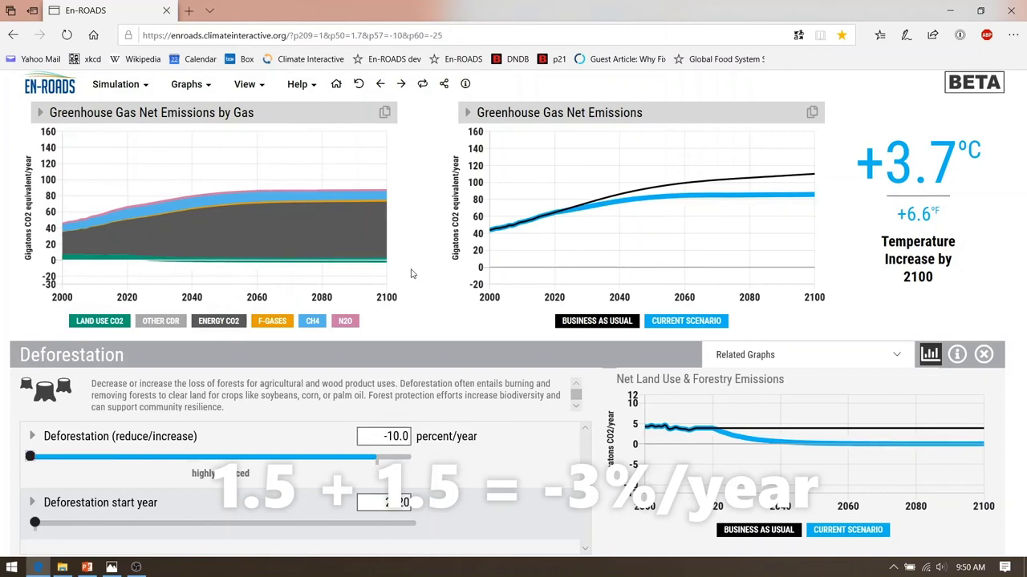
key("Escape")
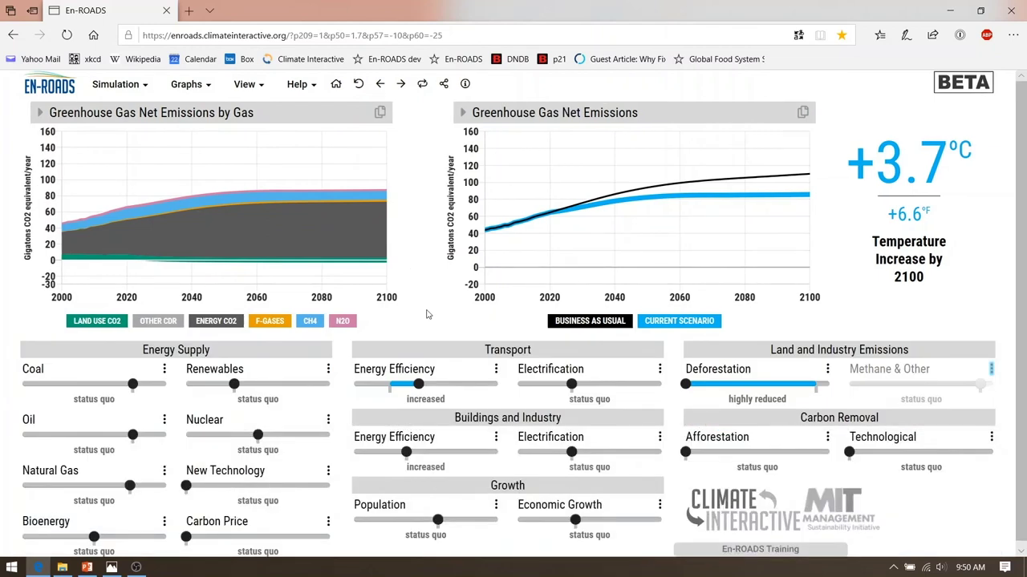
- Switch to the Food in EnROADS presentation in PowerPoint to review its table of slider settings, and return to En-ROADS
key("alt+Tab")
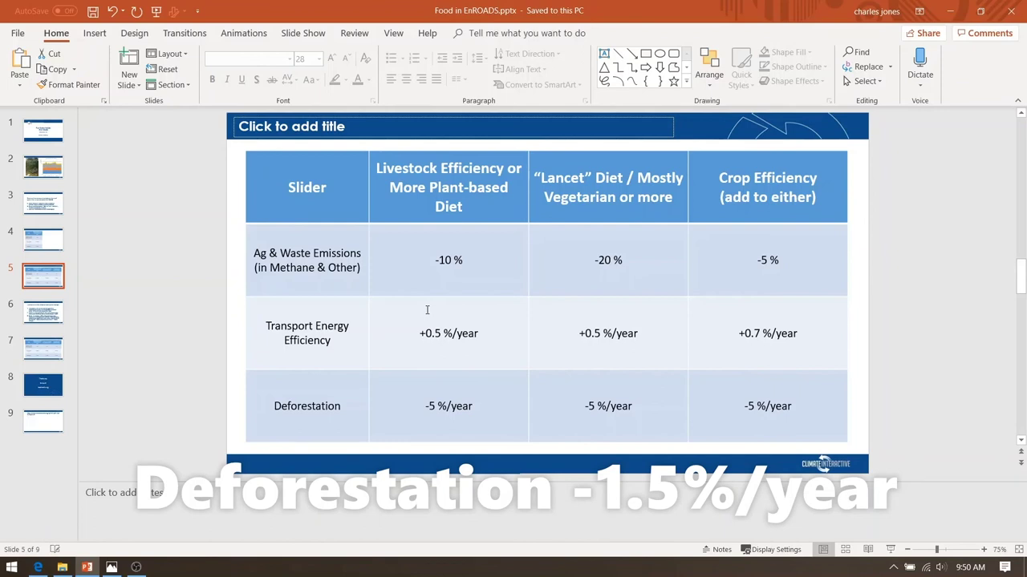
key("alt+Tab")
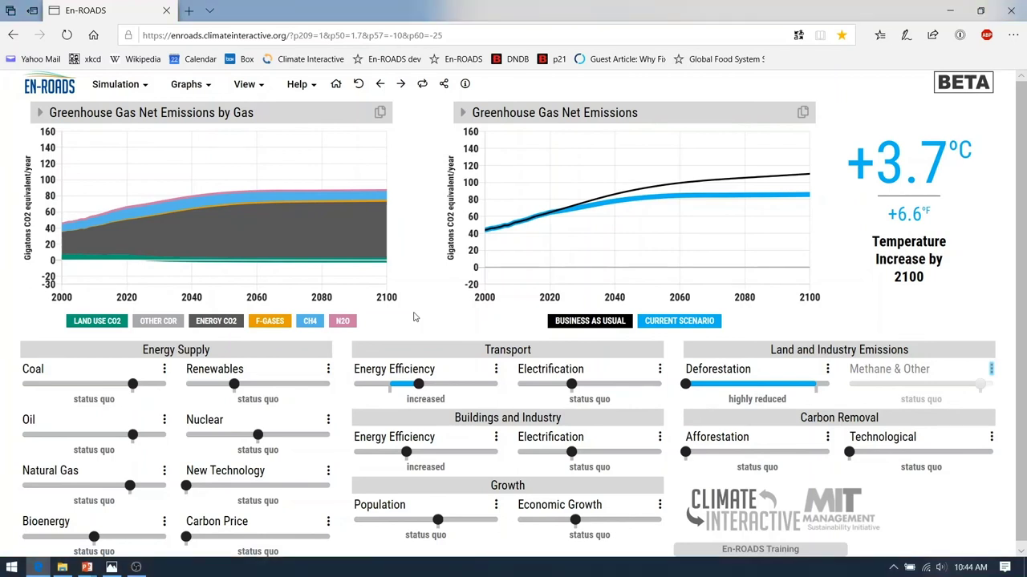
- Cycle through the open windows to switch away from the En-ROADS simulator
key("alt+Tab")
key("alt+Tab")
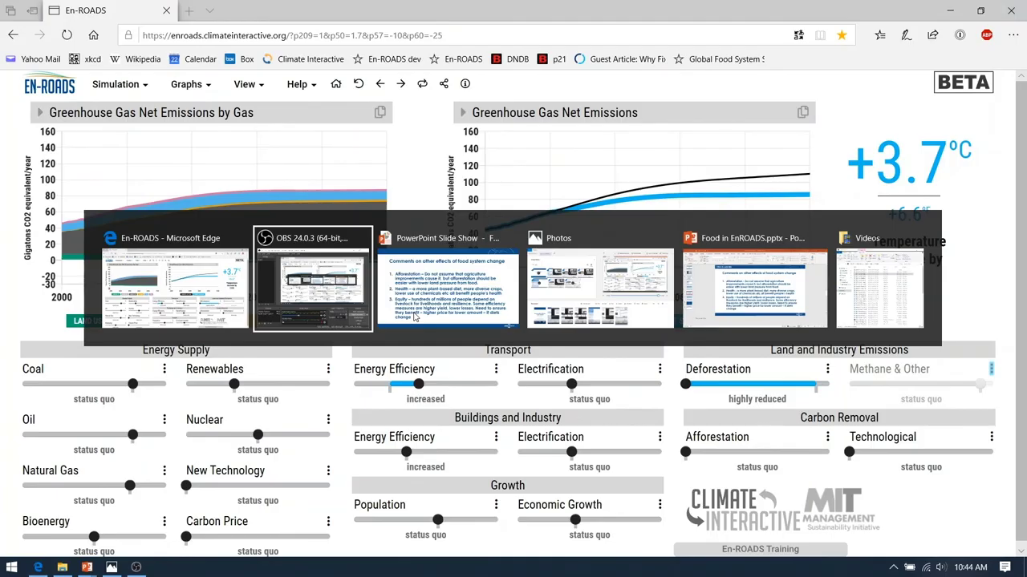